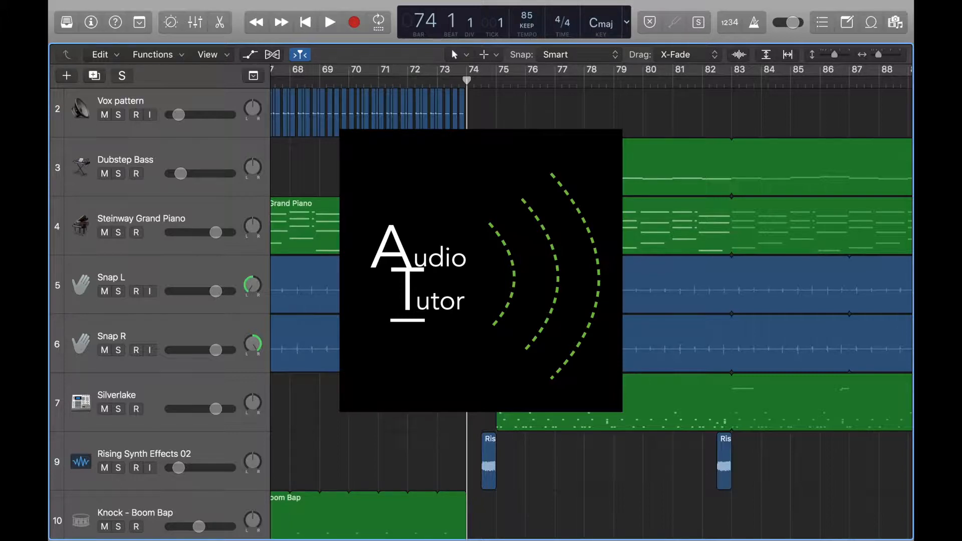
Step: Play the full arrangement from bar 74 to about bar 94 and review the regions between bars 75 and 91
key("space")
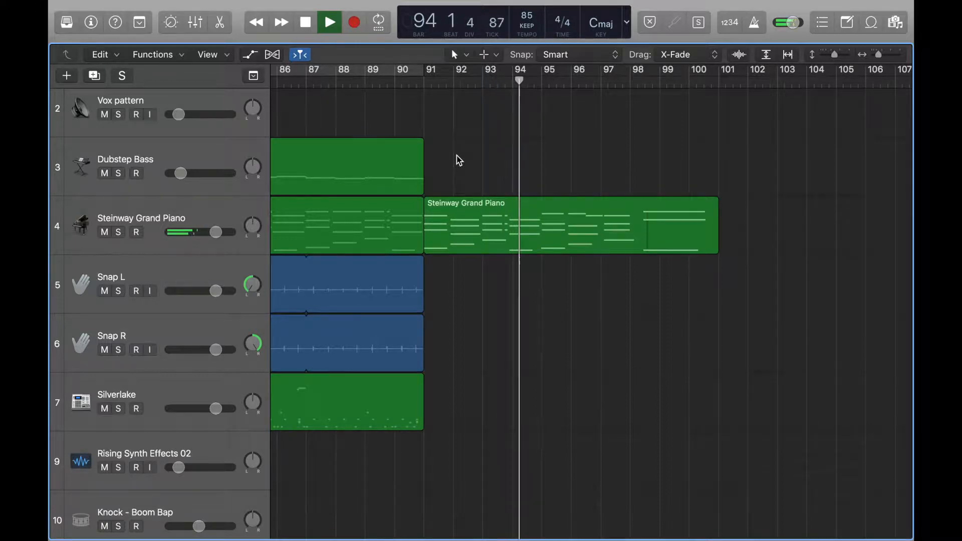
key("space")
scroll(459, 161, "left", 10)
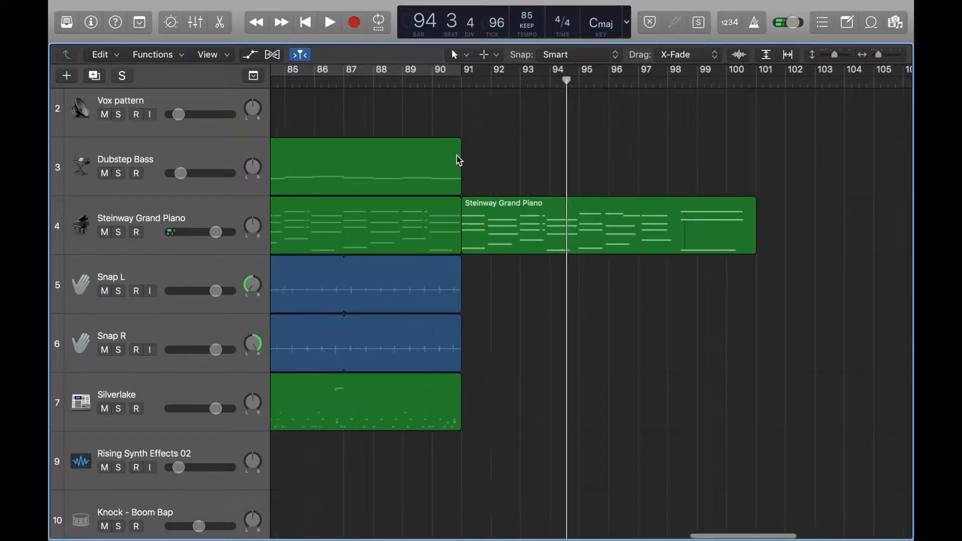
scroll(459, 160, "up", 1)
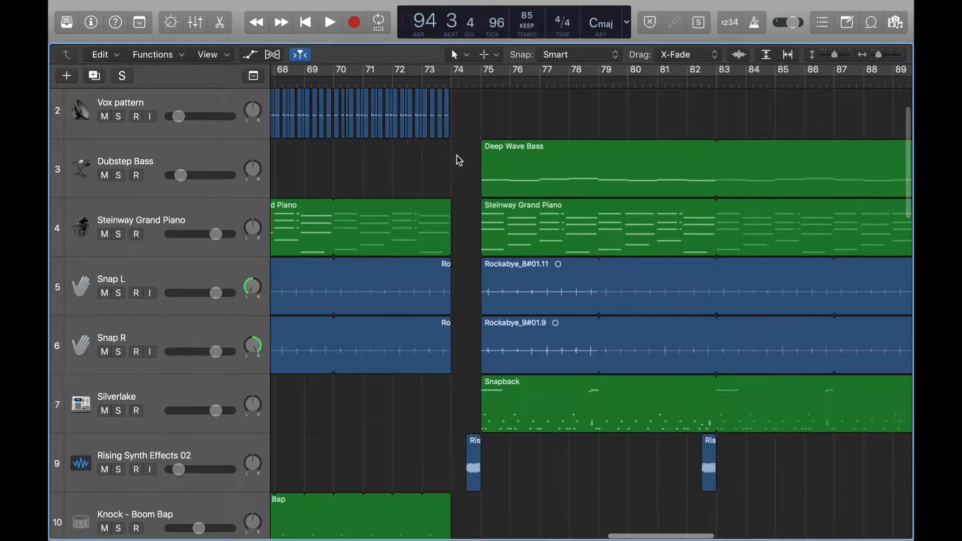
scroll(459, 161, "right", 3)
scroll(456, 157, "up", 1)
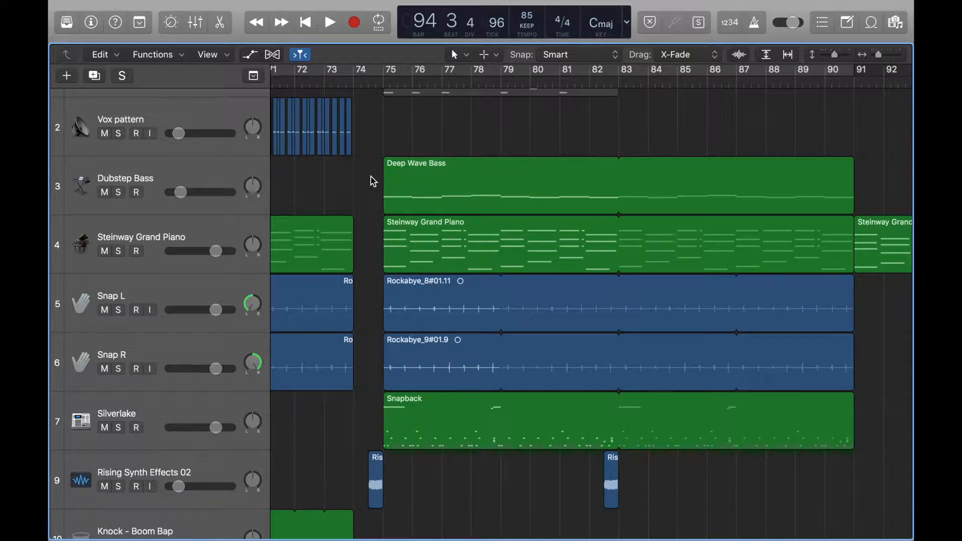
scroll(372, 181, "down", 5)
scroll(371, 180, "up", 4)
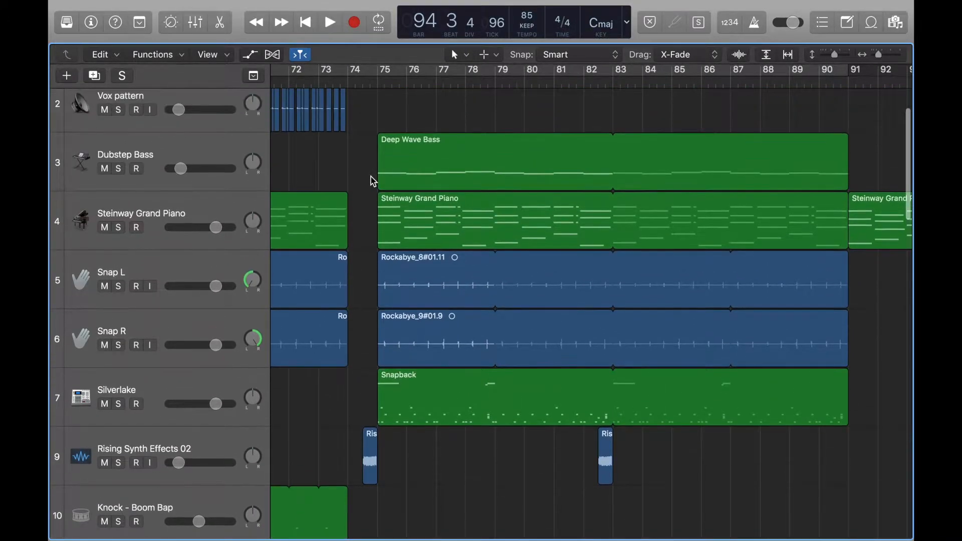
scroll(373, 180, "left", 1)
scroll(373, 180, "up", 1)
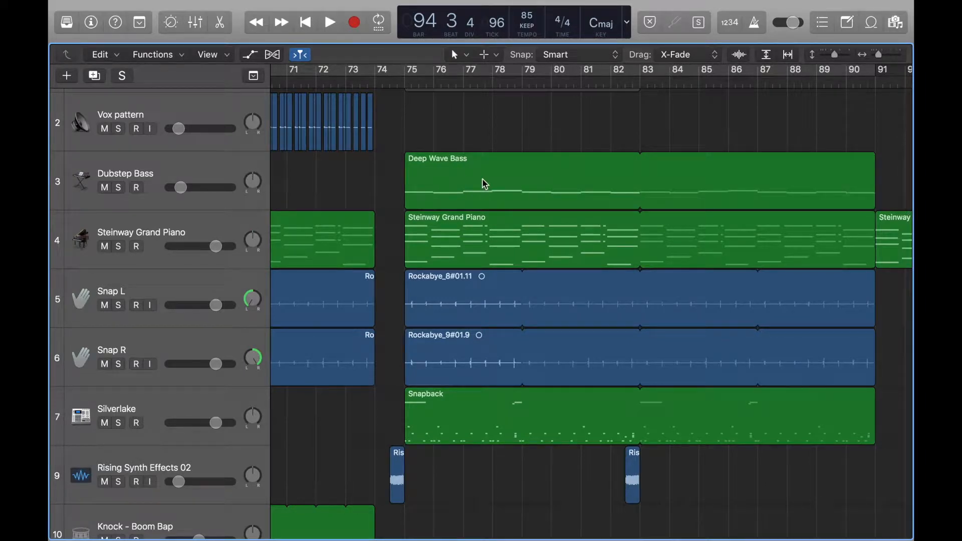
Step: Solo the Steinway Grand Piano track and audition it from bar 75, adding Snap L and Snap R to the solo
left_click(119, 247)
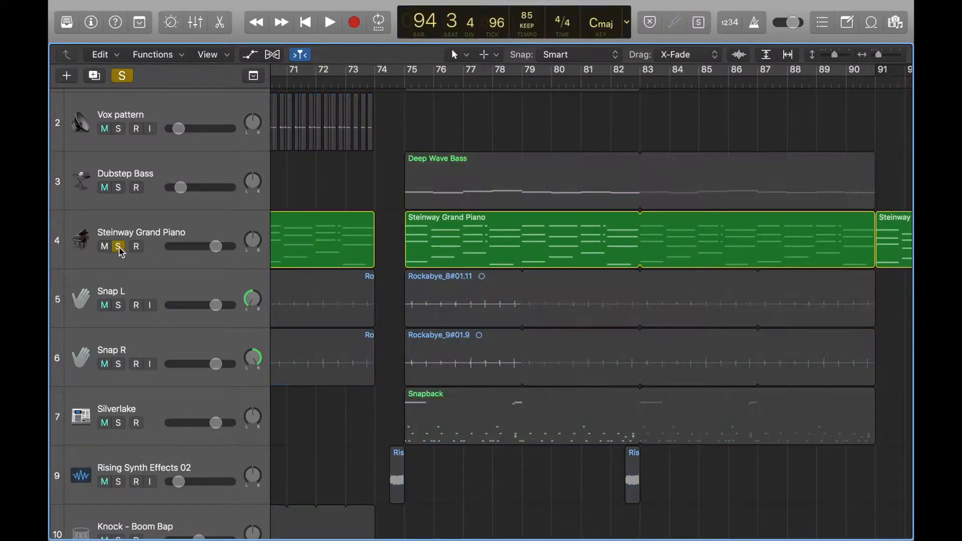
left_click(405, 83)
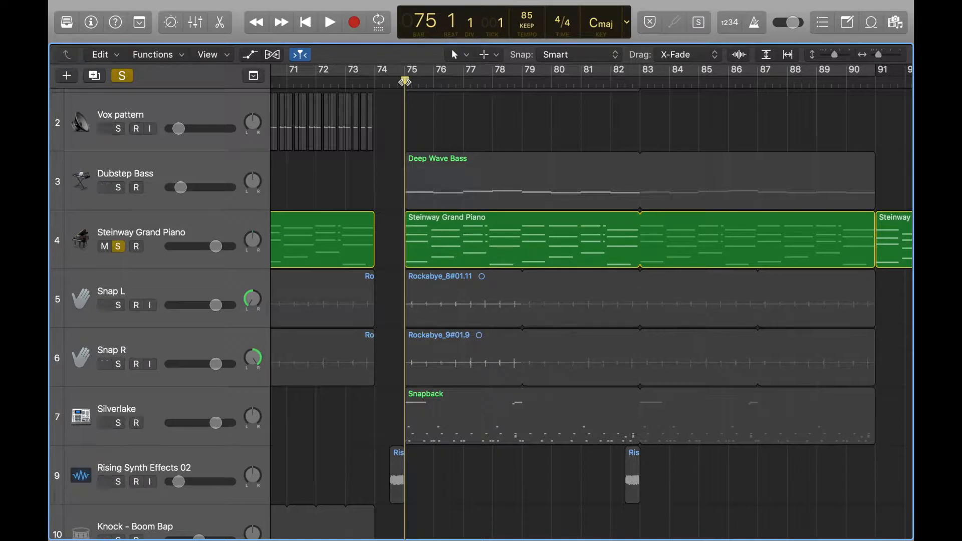
key("space")
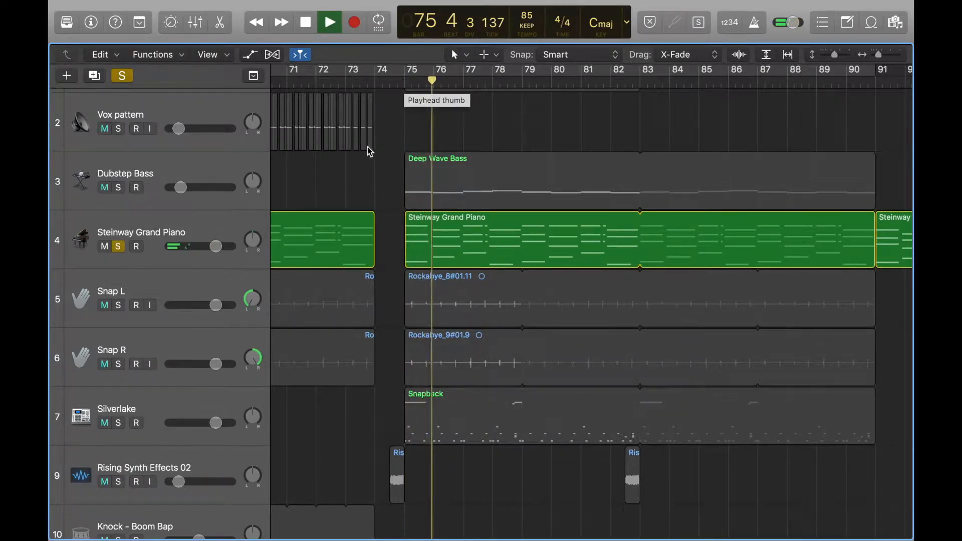
left_click(117, 306)
left_click(118, 364)
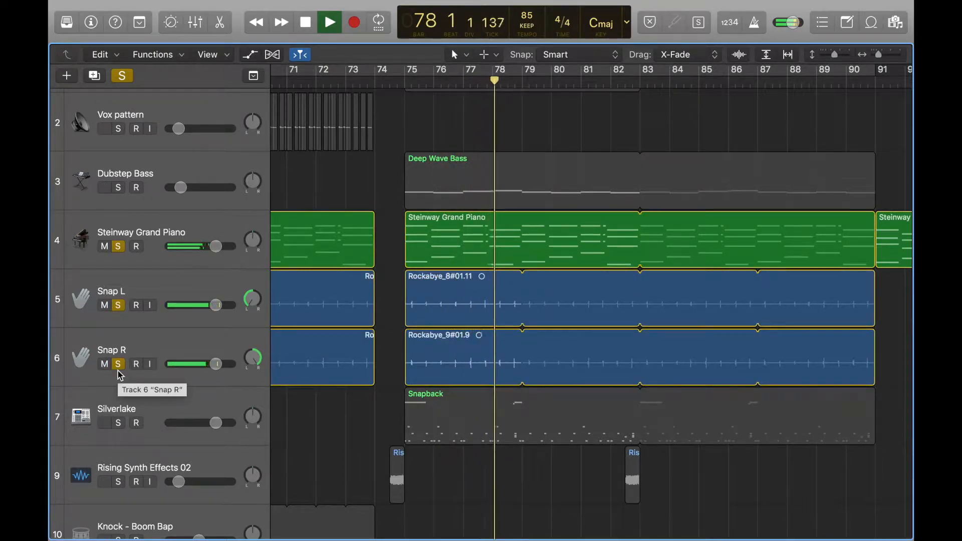
scroll(123, 264, "down", 2)
scroll(122, 265, "down", 3)
key("space")
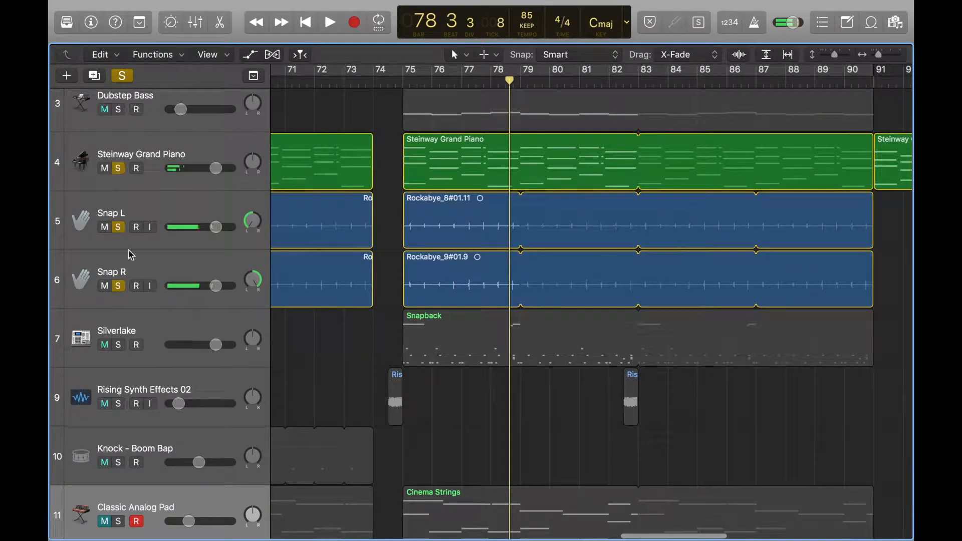
Step: Return the playhead to bar 75 and take the Steinway Grand Piano, Snap L and Snap R tracks out of solo
left_click(393, 83)
scroll(345, 222, "up", 5)
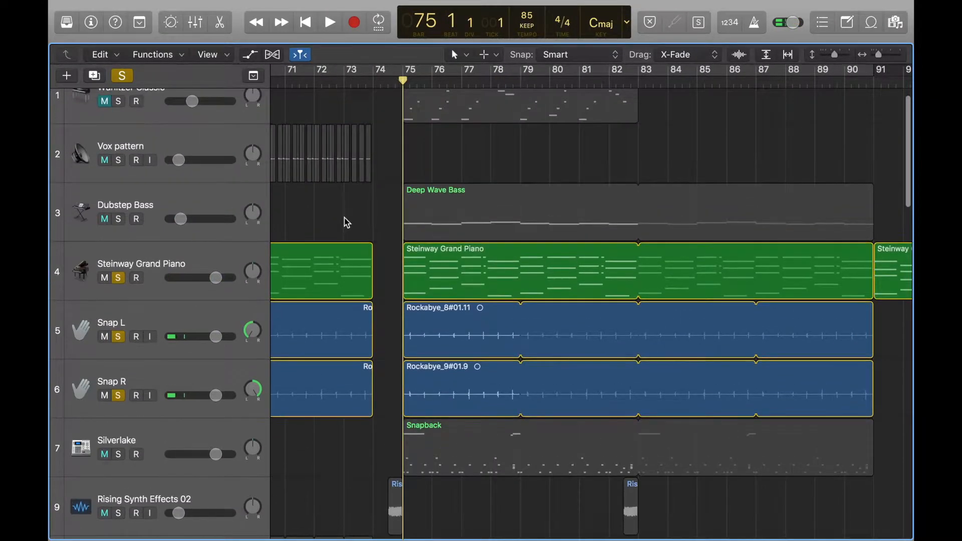
left_click_drag(118, 278, 121, 407)
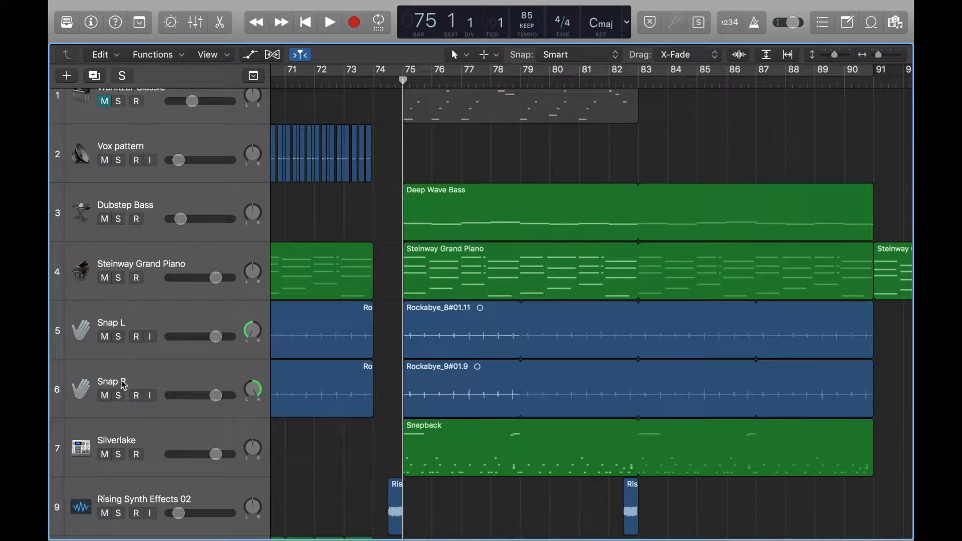
Step: Audition the Dubstep Bass track soloed from bar 75, returning to bar 75 and clearing its solo at the end
left_click(118, 219)
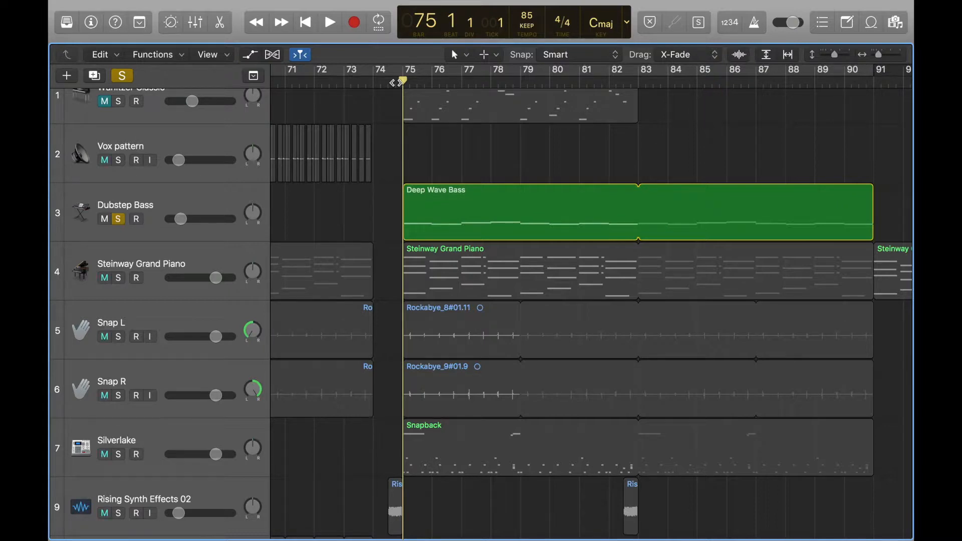
key("space")
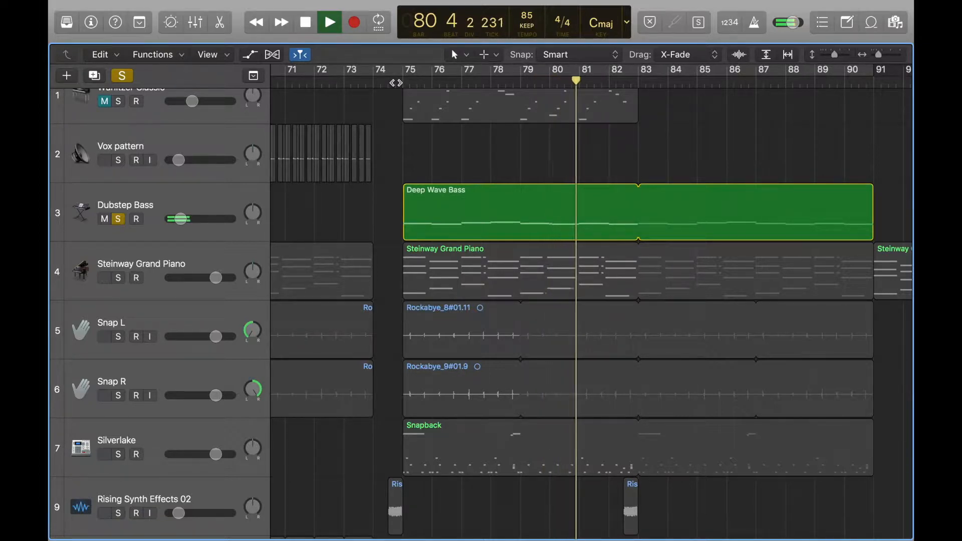
key("space")
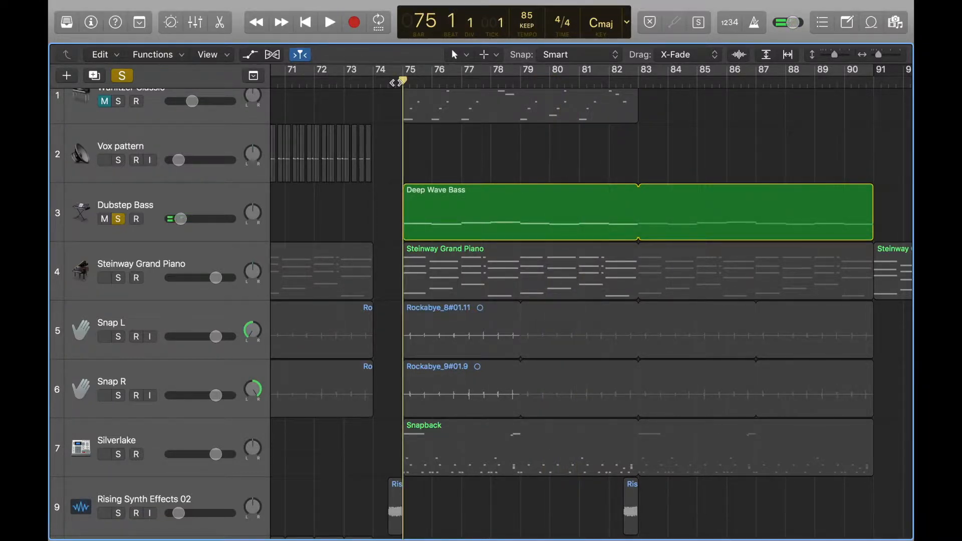
left_click(119, 219)
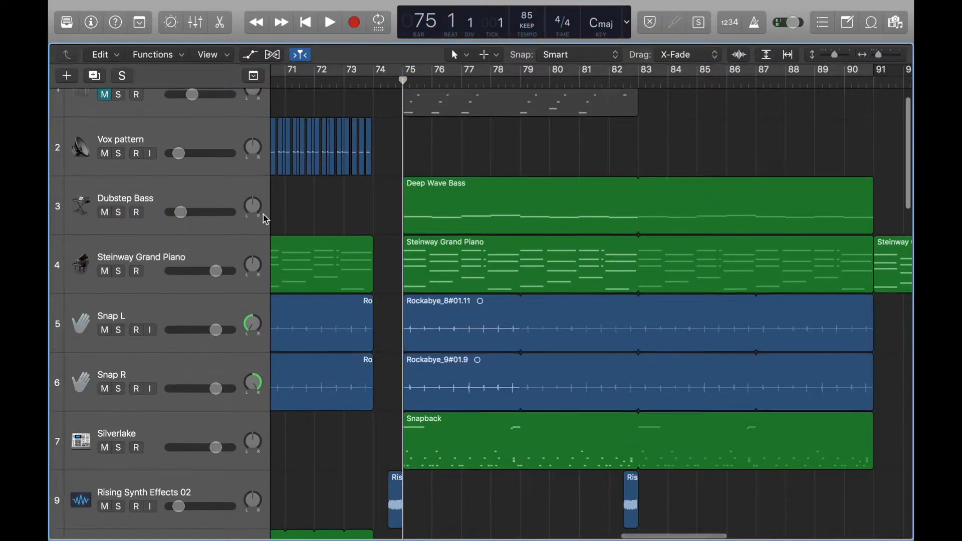
Step: Solo the Silverlake drum track and audition its Snapback region from bar 75
scroll(264, 213, "down", 5)
left_click(117, 323)
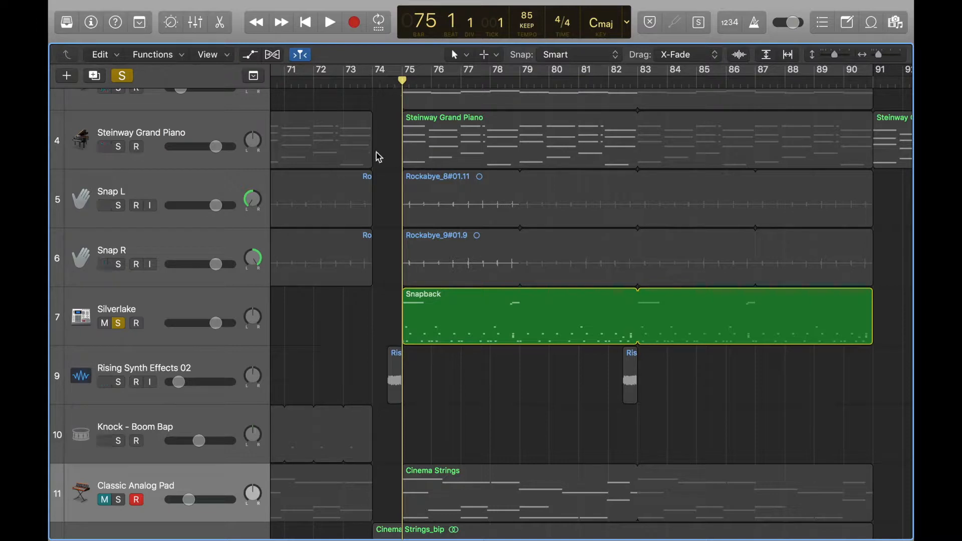
key("space")
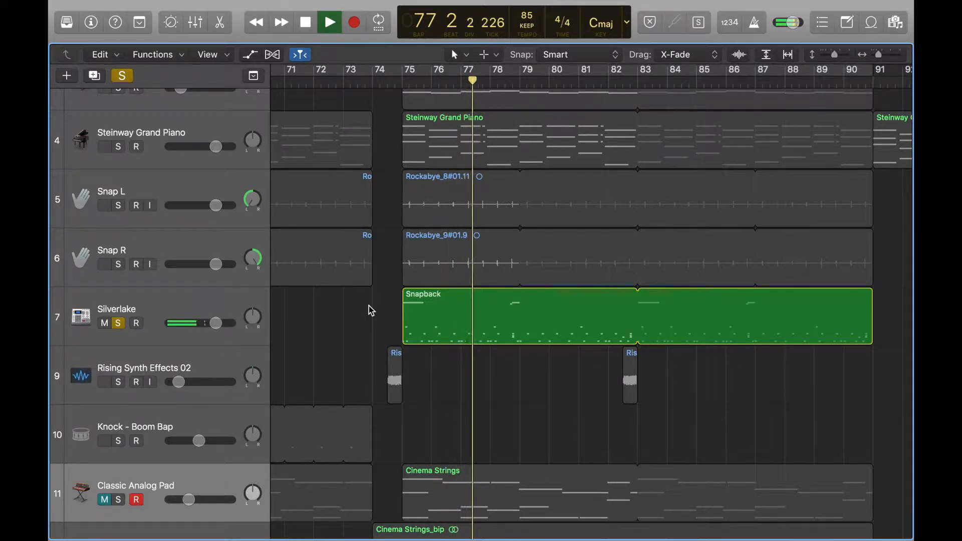
scroll(368, 306, "up", 2)
scroll(368, 306, "up", 5)
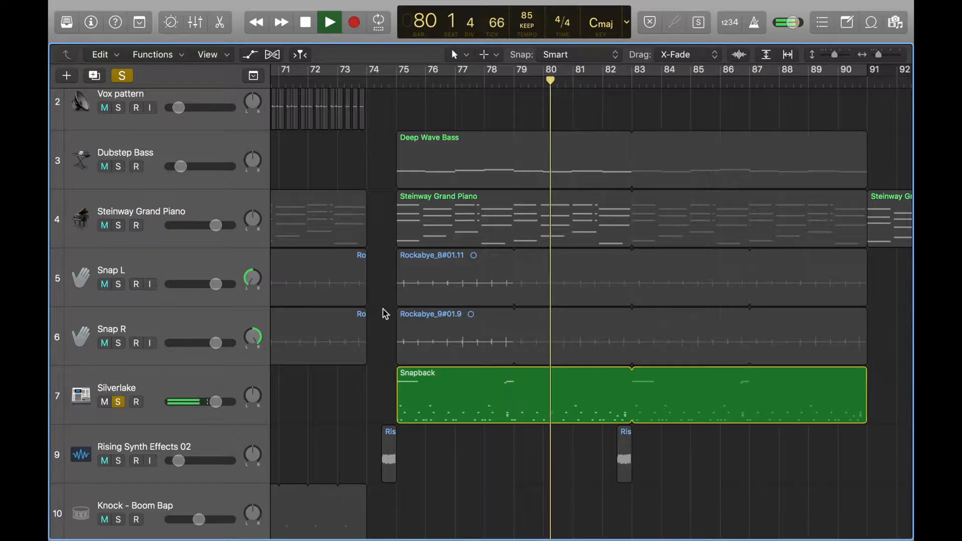
scroll(383, 313, "down", 3)
Step: Add the Rising Synth Effects 02 and Robot tracks to the solo during playback, stopping around bar 84
left_click(119, 374)
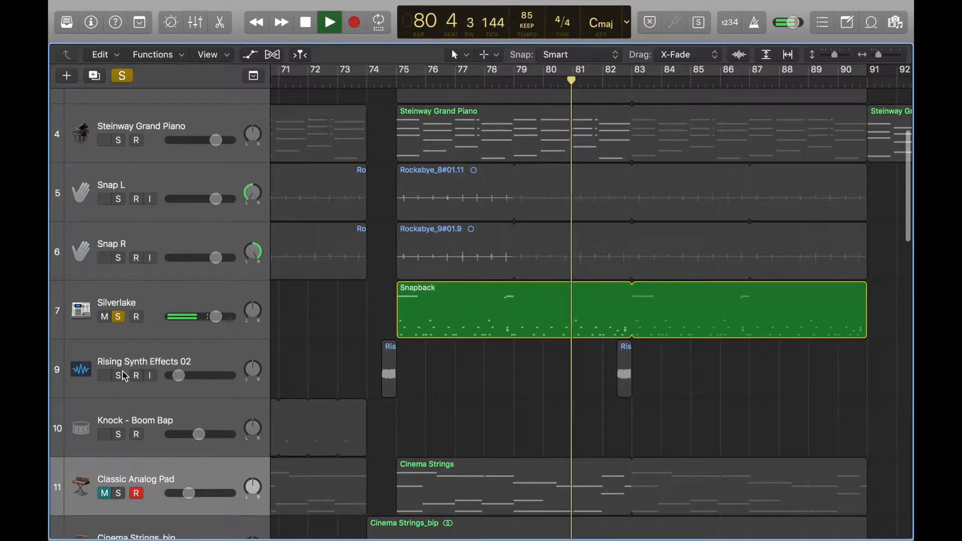
scroll(124, 375, "down", 2)
scroll(124, 376, "down", 15)
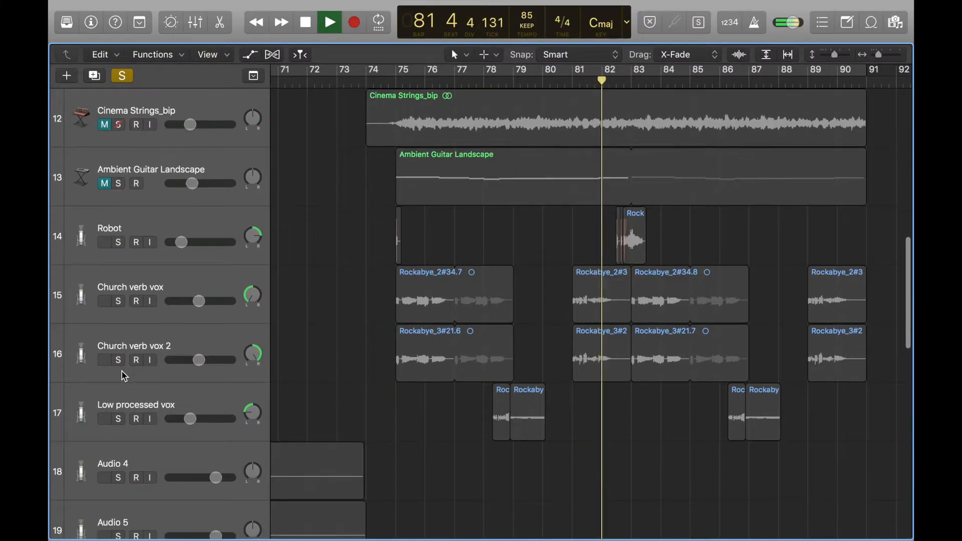
left_click(119, 242)
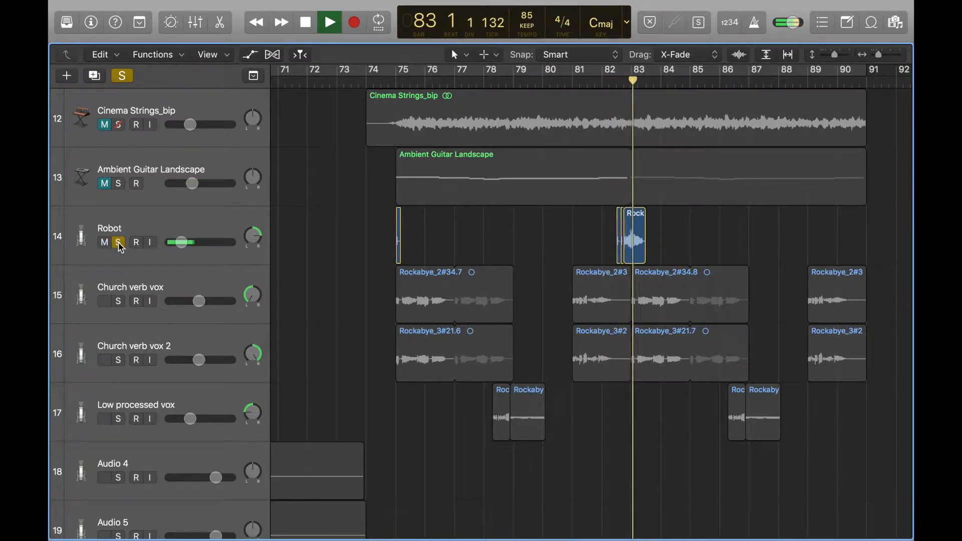
scroll(342, 214, "up", 5)
scroll(343, 216, "up", 6)
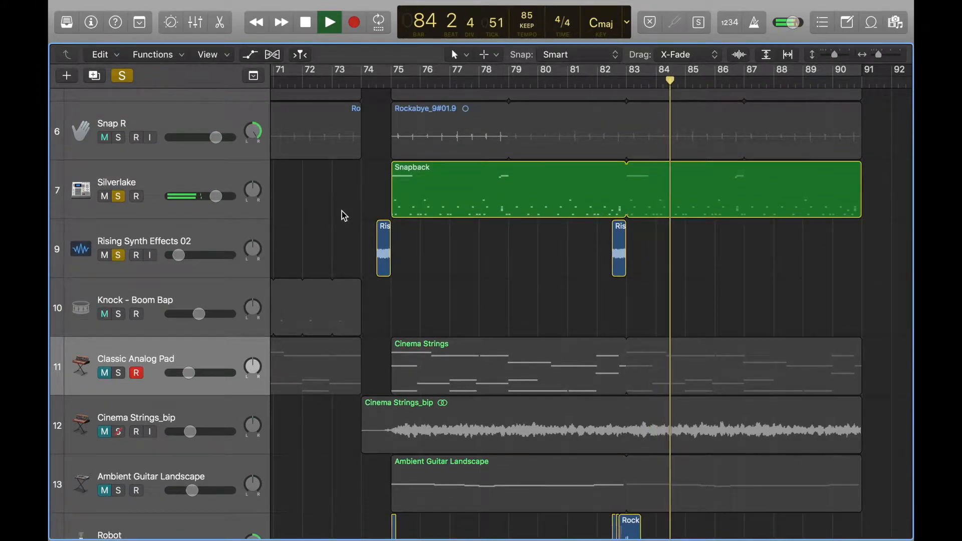
key("space")
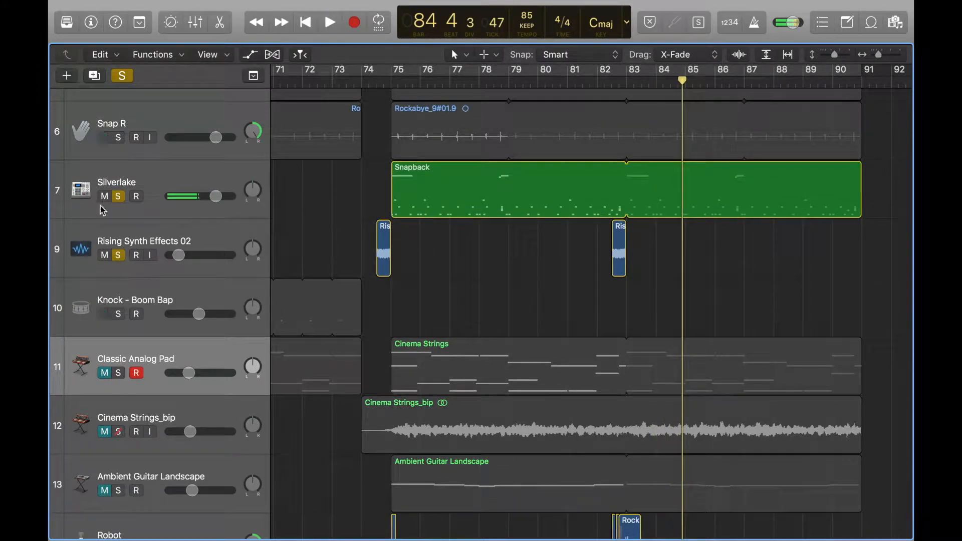
Step: Take the Silverlake, Rising Synth Effects 02 and Robot tracks out of solo
left_click(117, 195)
left_click(118, 255)
scroll(123, 258, "down", 1)
scroll(123, 259, "down", 10)
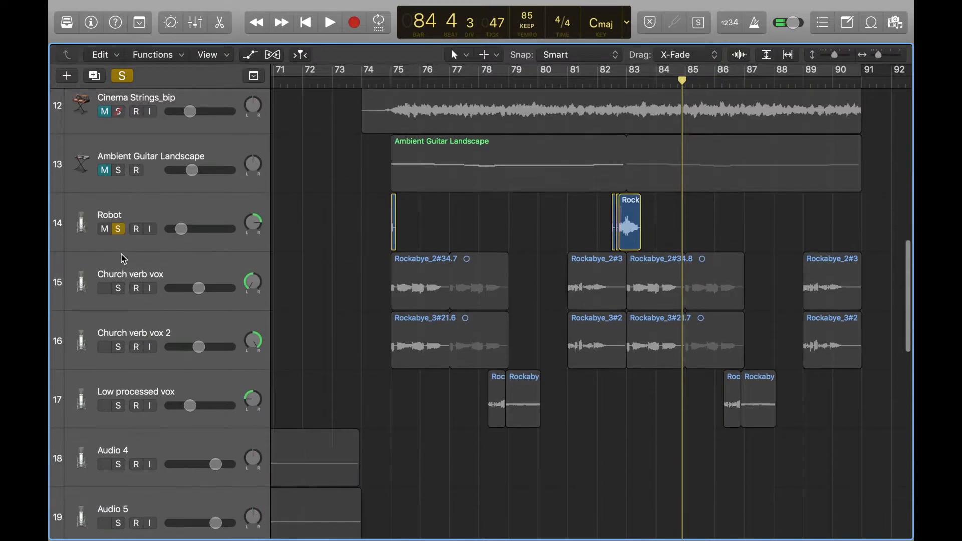
left_click(118, 230)
Step: Examine the track layout from bar 75 to 91, including the muted Classic Analog Pad, Cinema Strings_bip and Ambient Guitar Landscape tracks
scroll(456, 248, "up", 15)
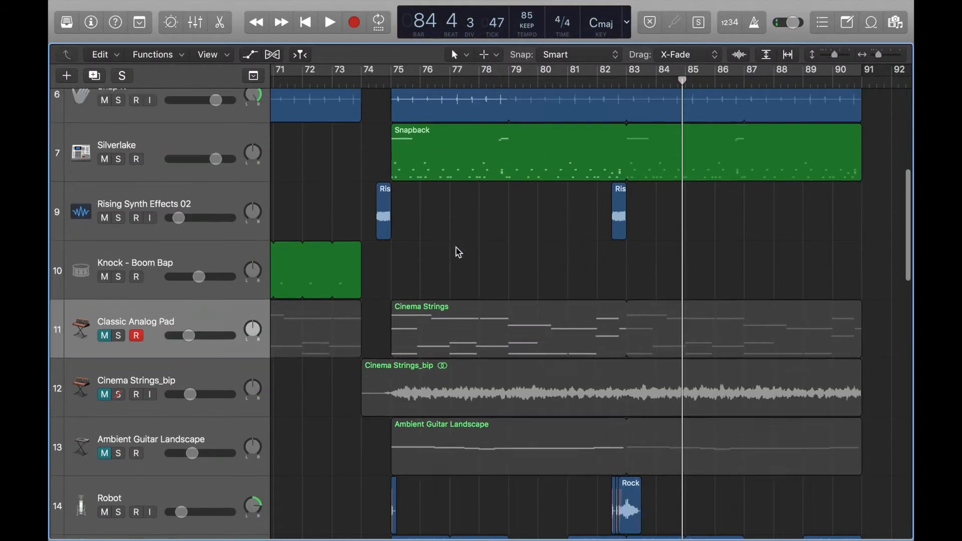
scroll(385, 213, "down", 1)
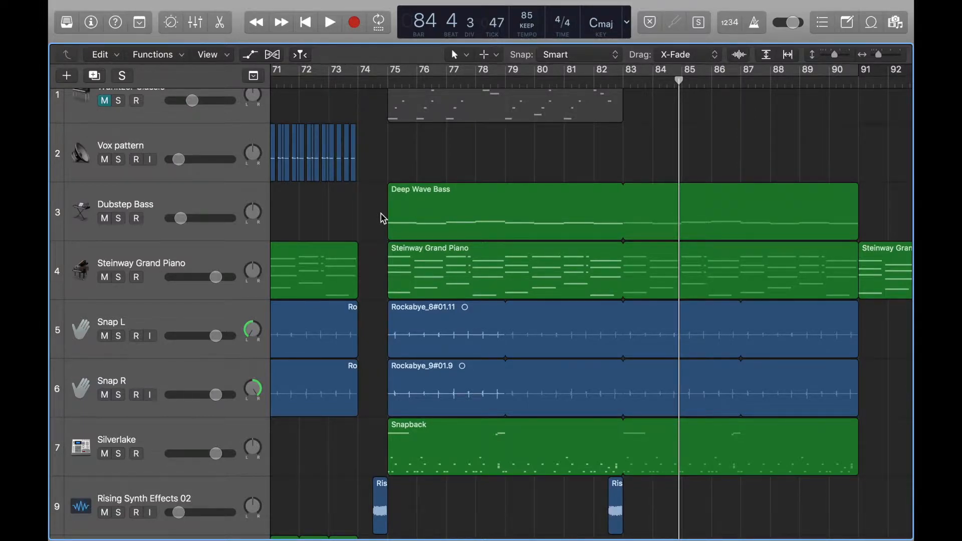
scroll(381, 214, "down", 3)
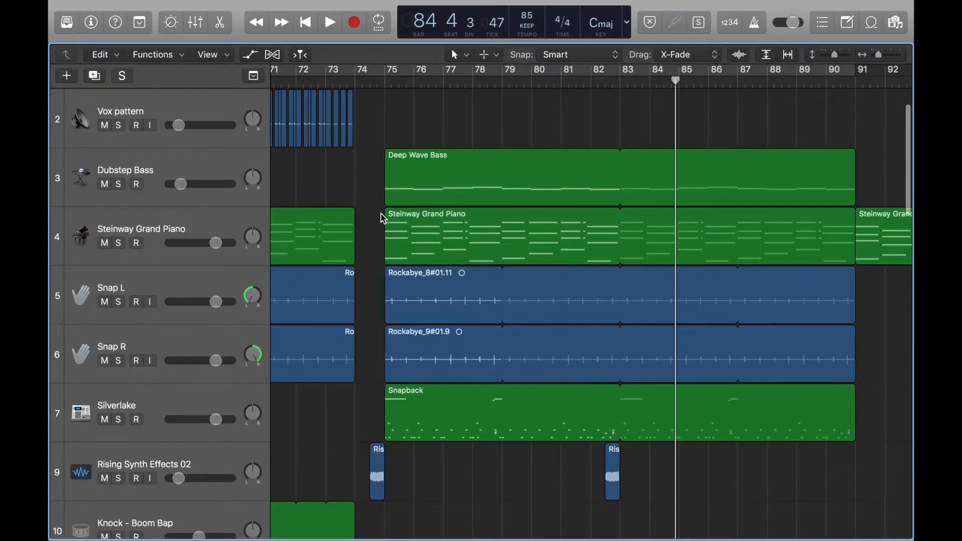
scroll(378, 220, "down", 1)
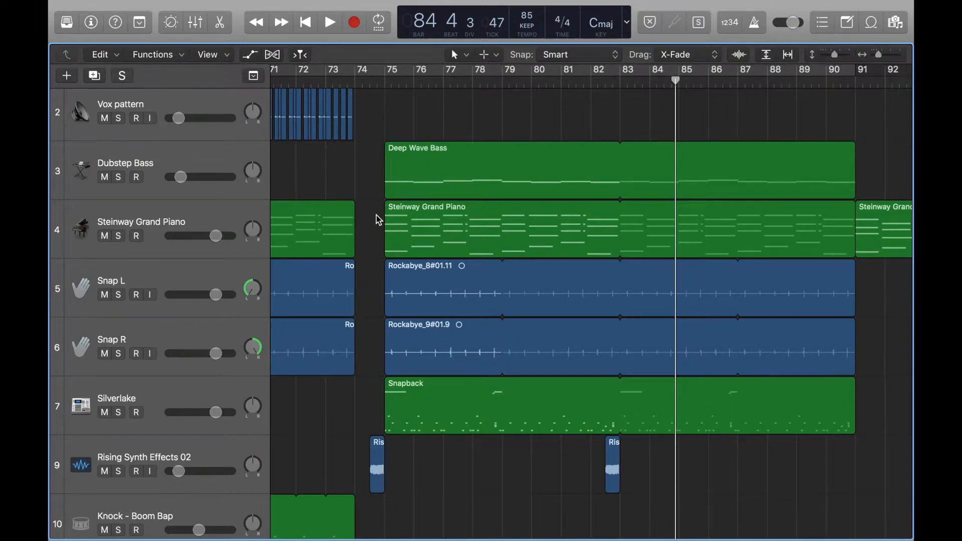
scroll(378, 220, "down", 10)
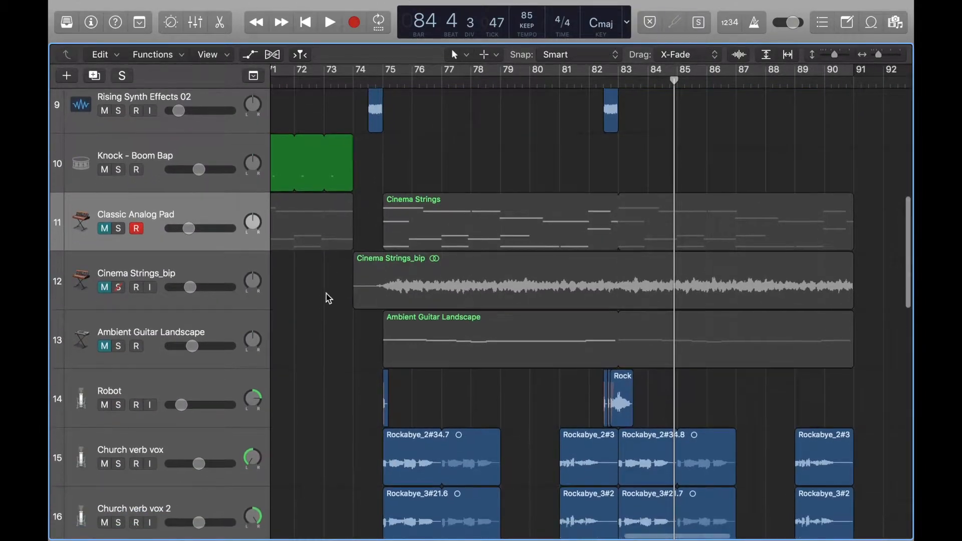
scroll(328, 299, "right", 1)
scroll(328, 298, "up", 2)
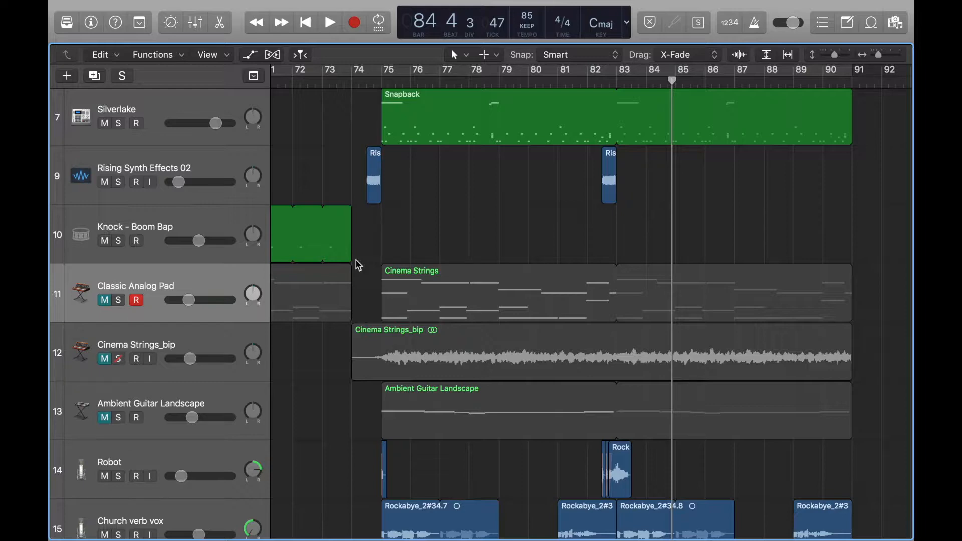
Step: Unmute and solo the Classic Analog Pad track, then play its Cinema Strings region from bar 75
left_click(104, 300)
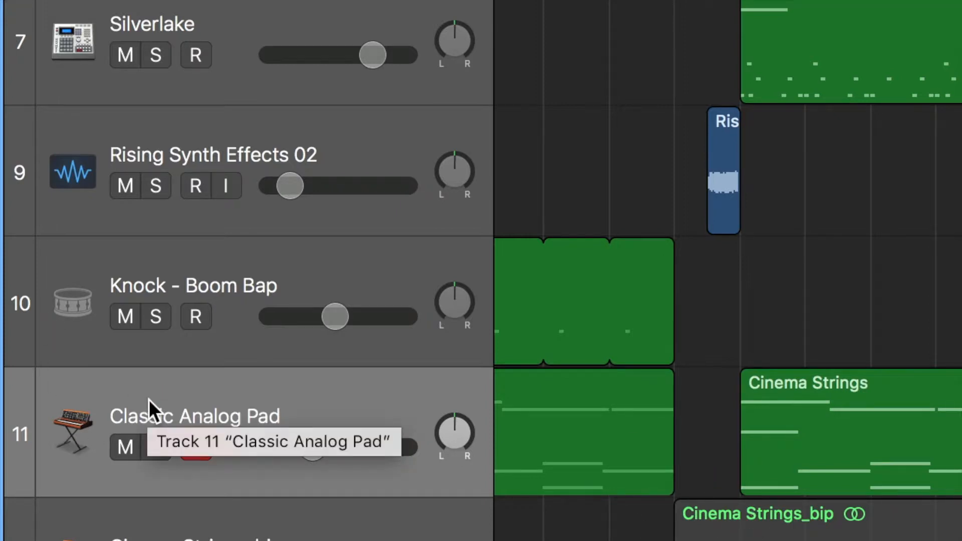
left_click(708, 404)
left_click(740, 2)
left_click(154, 447)
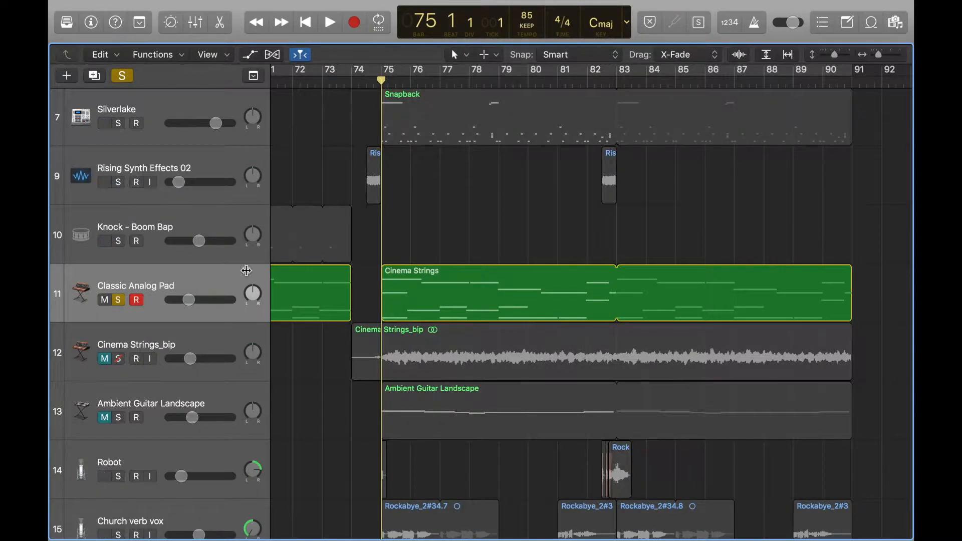
key("space")
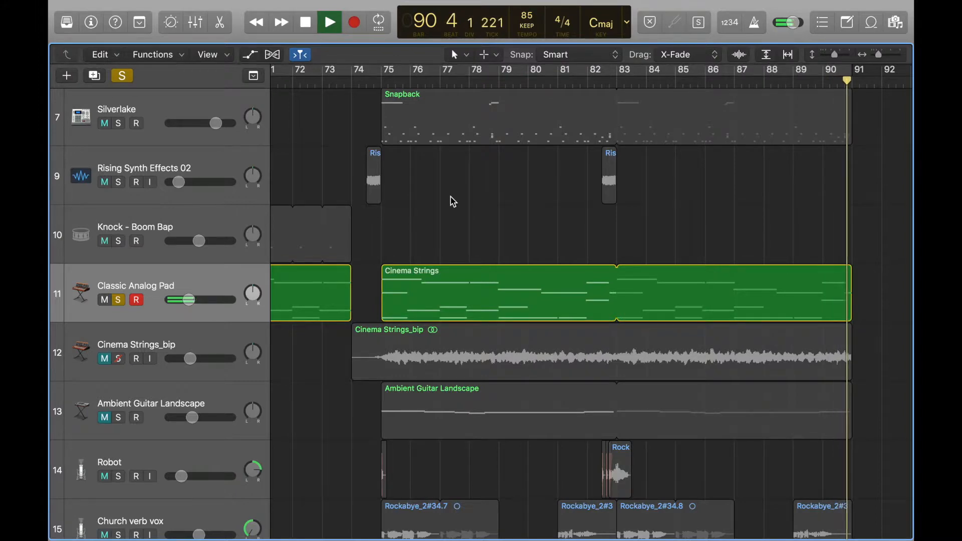
Step: Stop playback and open the Classic Analog Pad's Cinema Strings region at bar 75 in the Piano Roll
key("space")
scroll(449, 197, "left", 10)
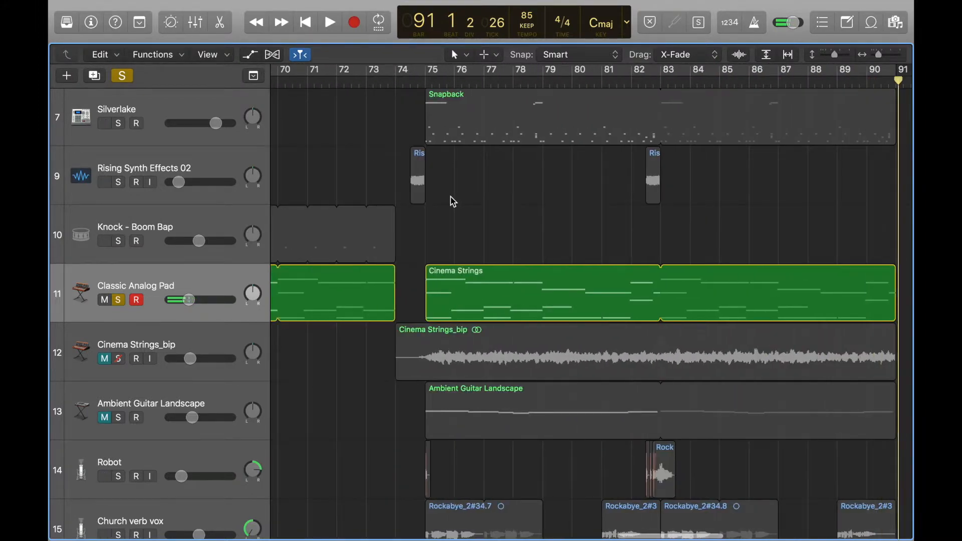
left_click(468, 294)
double_click(468, 295)
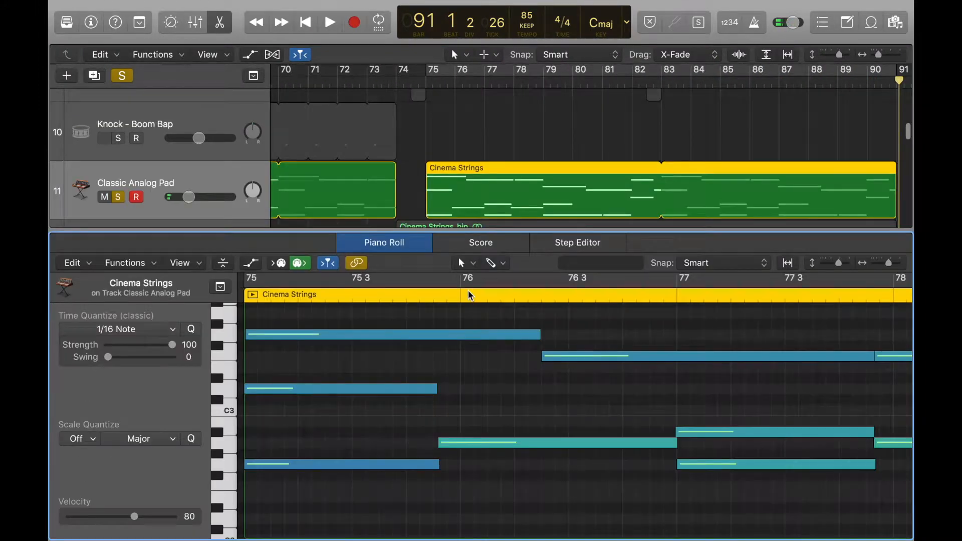
Step: Examine the Cinema Strings notes from bar 75 onward in the Piano Roll, and play the section through to bar 91
scroll(251, 244, "down", 3)
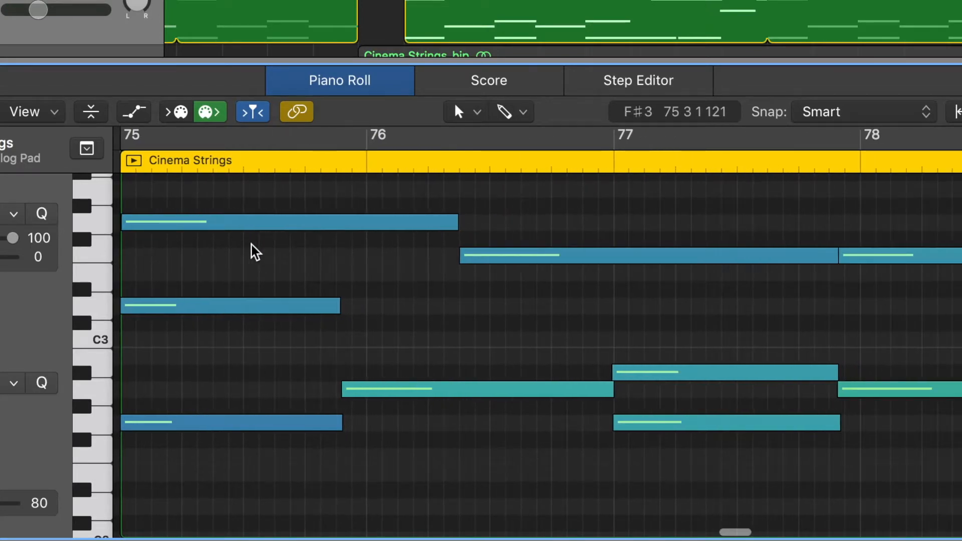
scroll(251, 244, "down", 10)
scroll(250, 244, "right", 3)
scroll(250, 251, "down", 2)
scroll(248, 260, "left", 6)
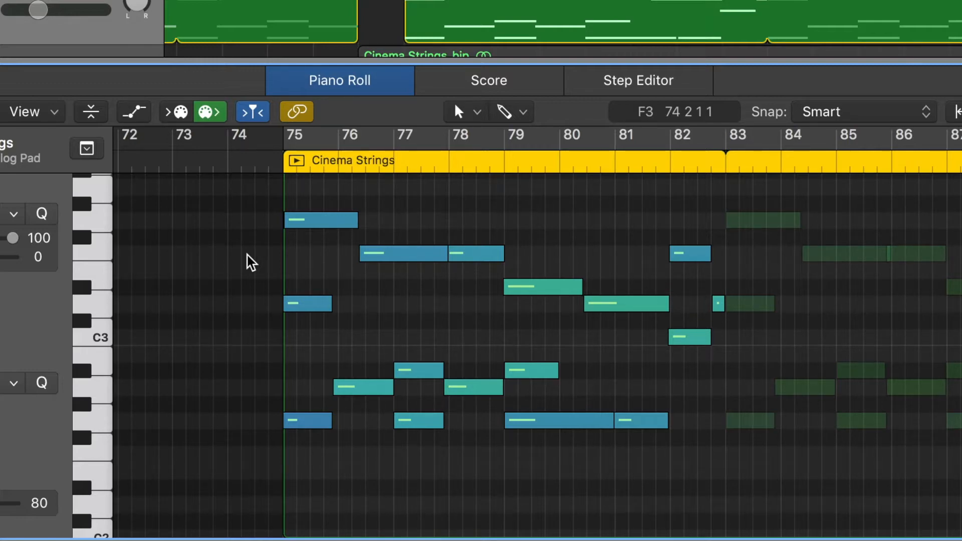
key("space")
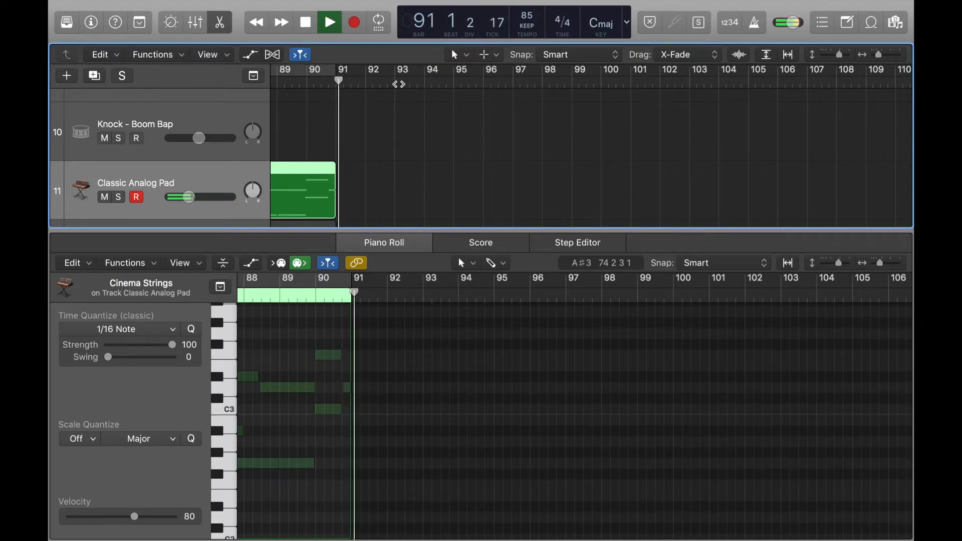
key("space")
Step: Move the playhead back to bar 74, just before the Cinema Strings region, and play the full mix from there
scroll(335, 146, "left", 9)
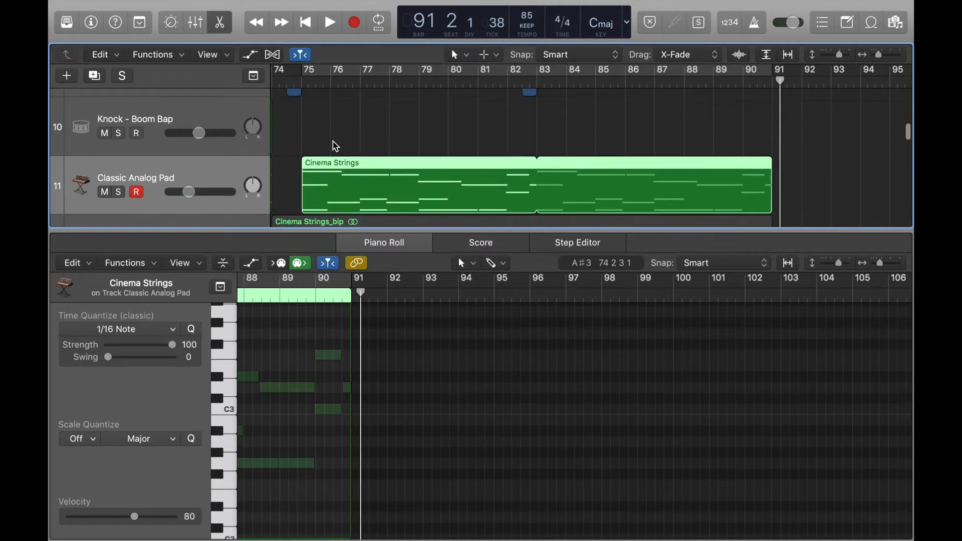
scroll(333, 146, "up", 1)
left_click(300, 84)
scroll(296, 118, "left", 2)
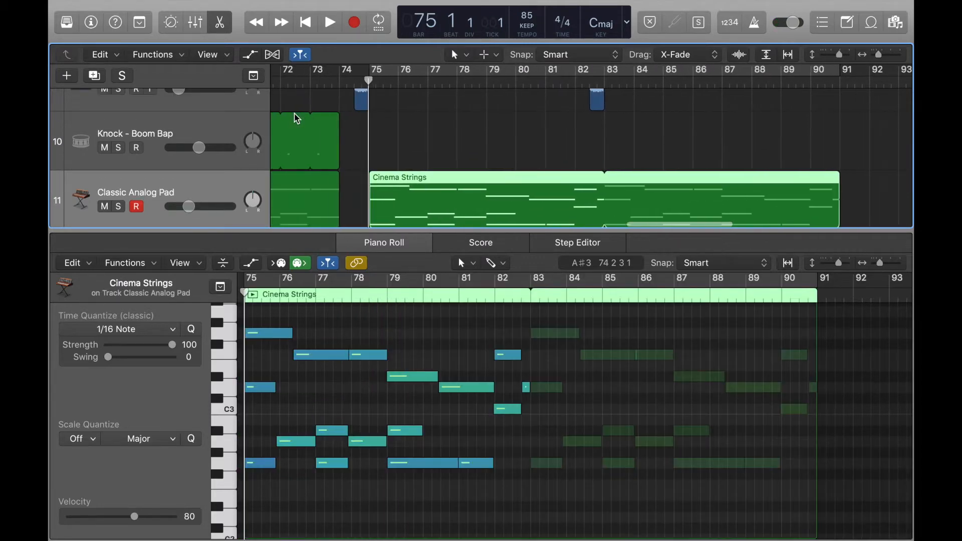
scroll(296, 118, "down", 1)
scroll(365, 156, "up", 2)
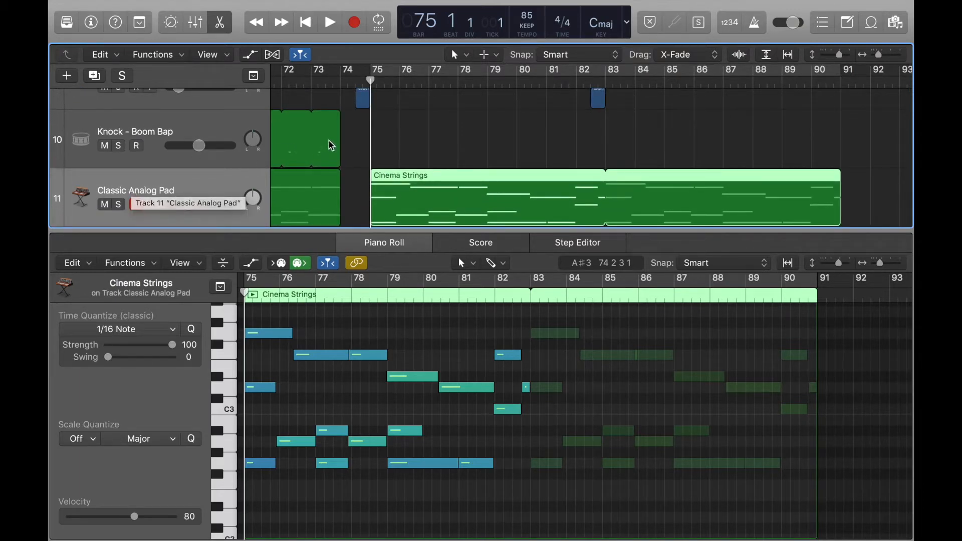
left_click(337, 80)
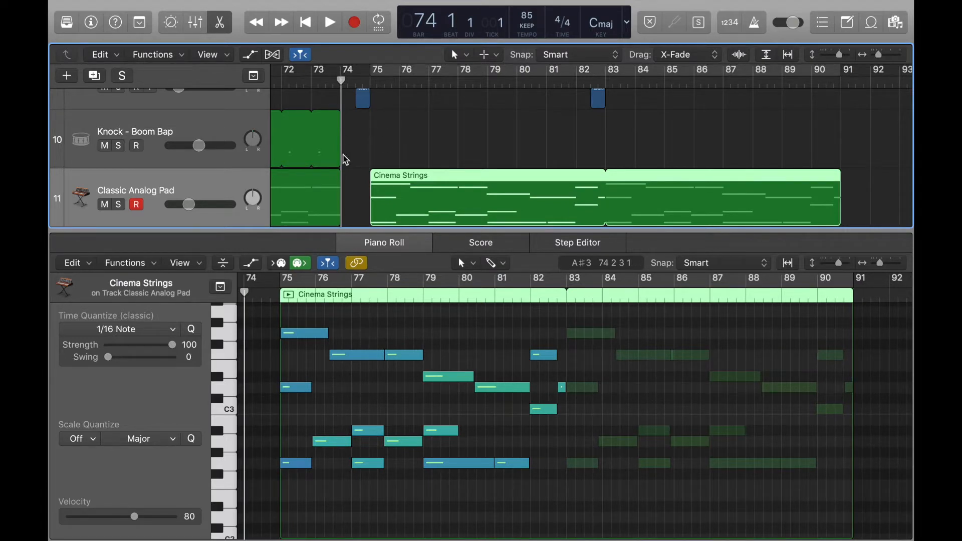
key("space")
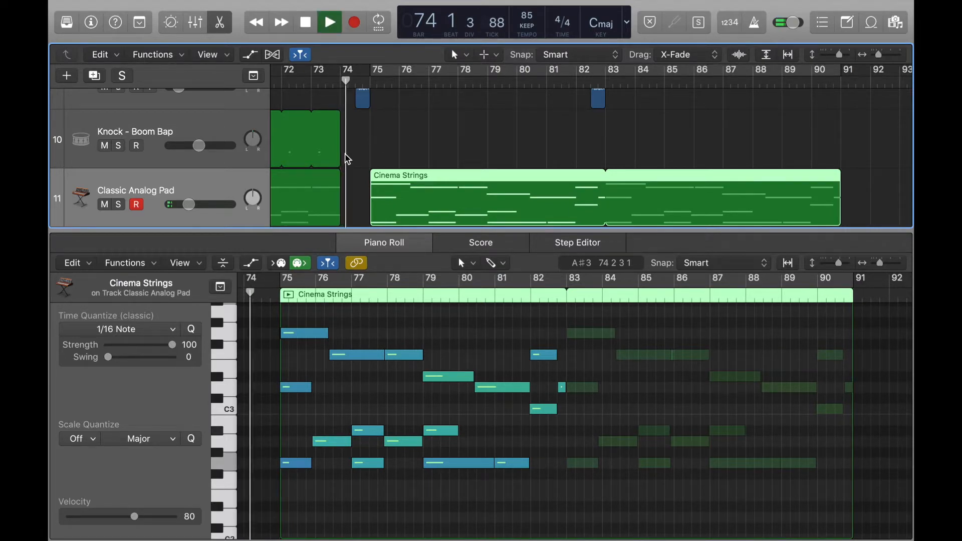
Step: Compare the mix with and without the Classic Analog Pad by muting and unmuting it twice during playback, stopping at bar 91 with the region deselected
left_click(104, 204)
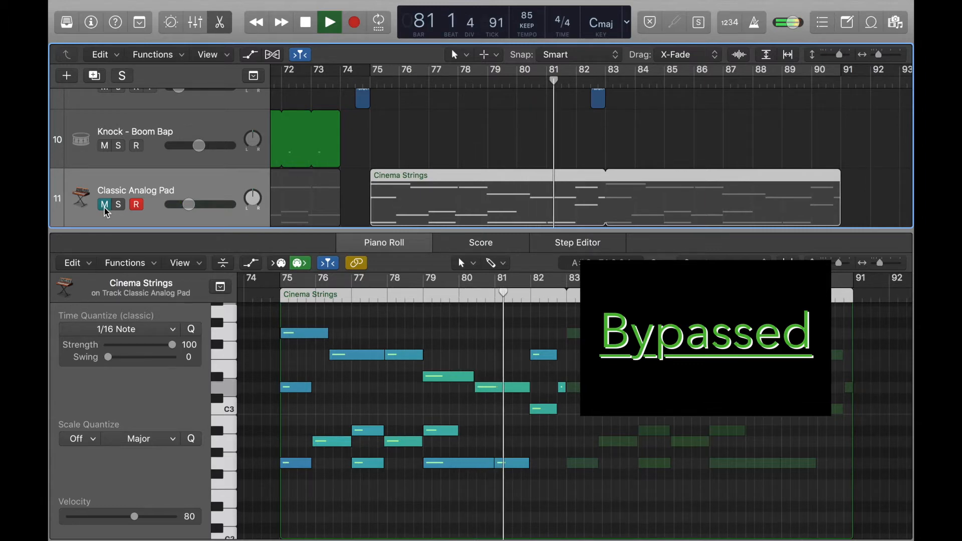
left_click(105, 205)
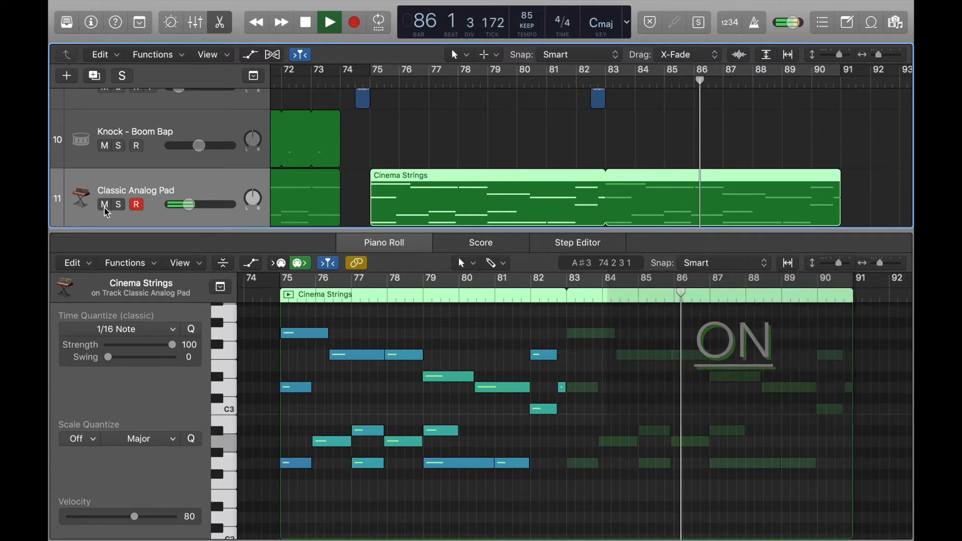
left_click(104, 204)
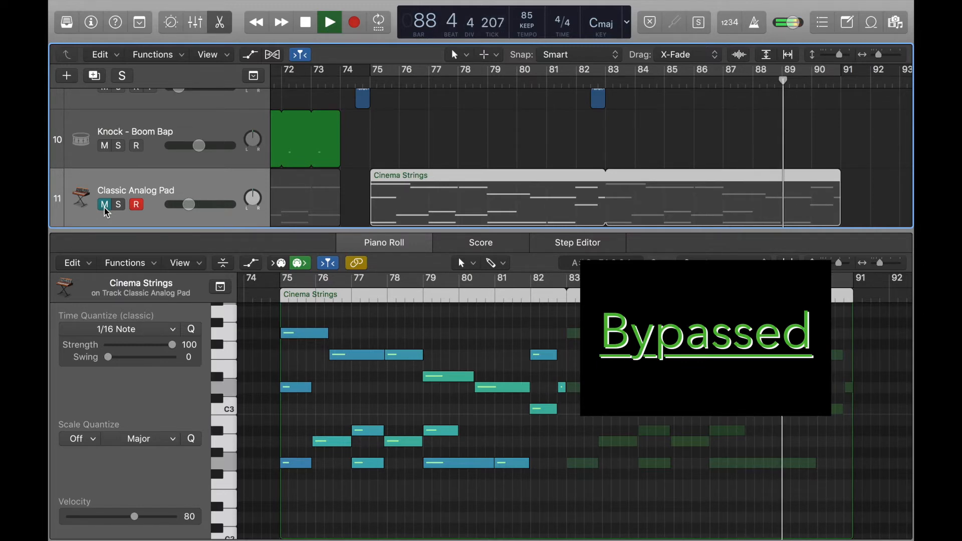
left_click(105, 207)
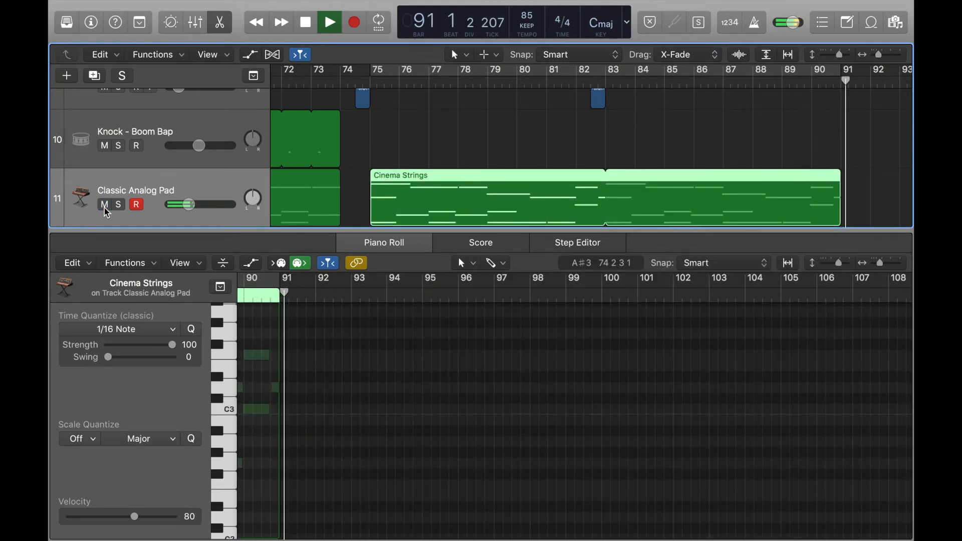
key("space")
left_click(357, 168)
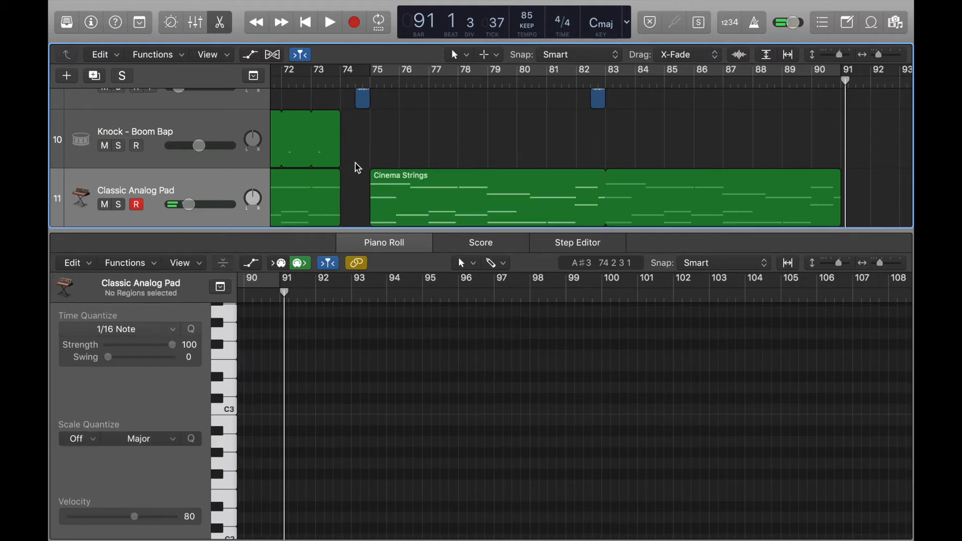